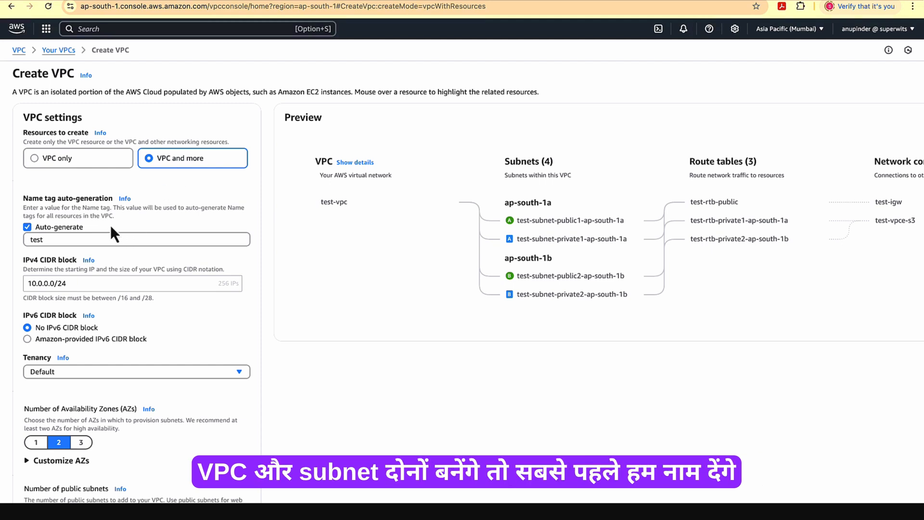
Enter test as the auto-generated name tag for the VPC resources
{"action": "left_click_drag", "start_coordinate": [53, 240], "coordinate": [18, 244]}
{"action": "key", "text": "BackSpace"}
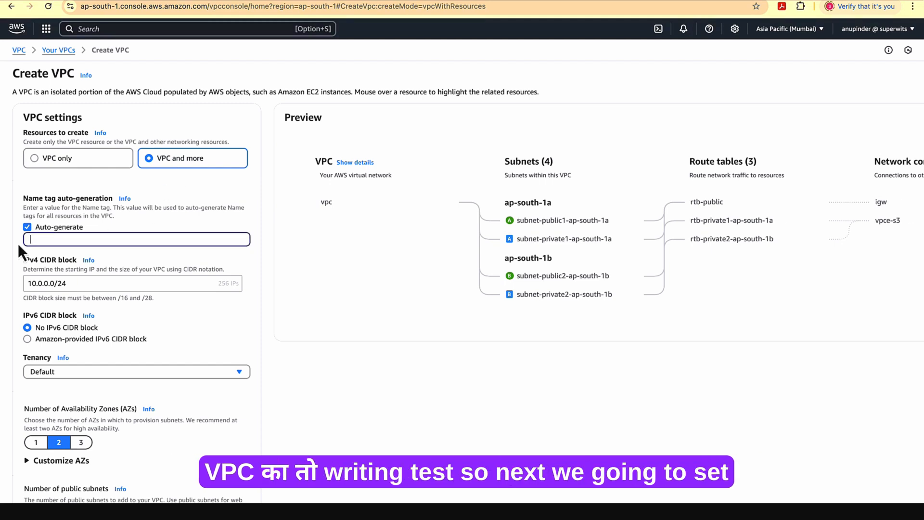
{"action": "type", "text": "test"}
{"action": "left_click", "coordinate": [36, 265]}
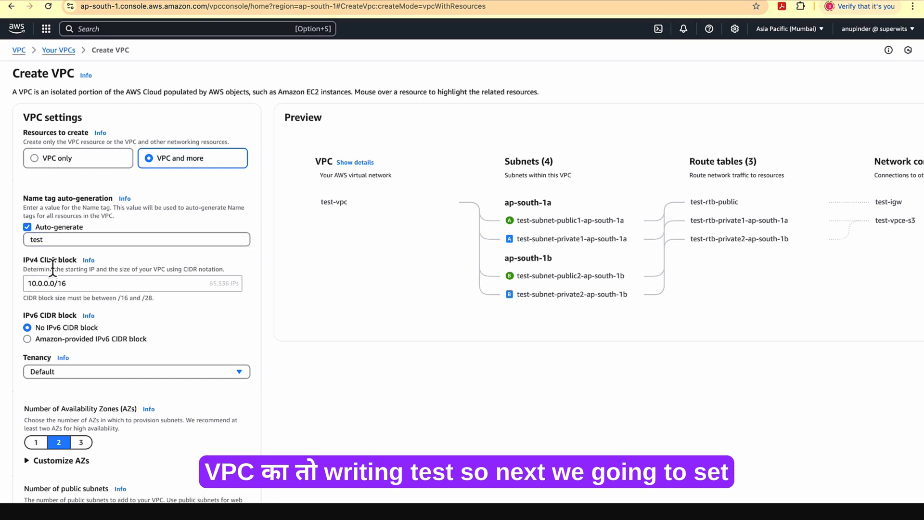
Set the VPC's IPv4 CIDR block to 10.0.0.0/24
{"action": "left_click", "coordinate": [70, 282]}
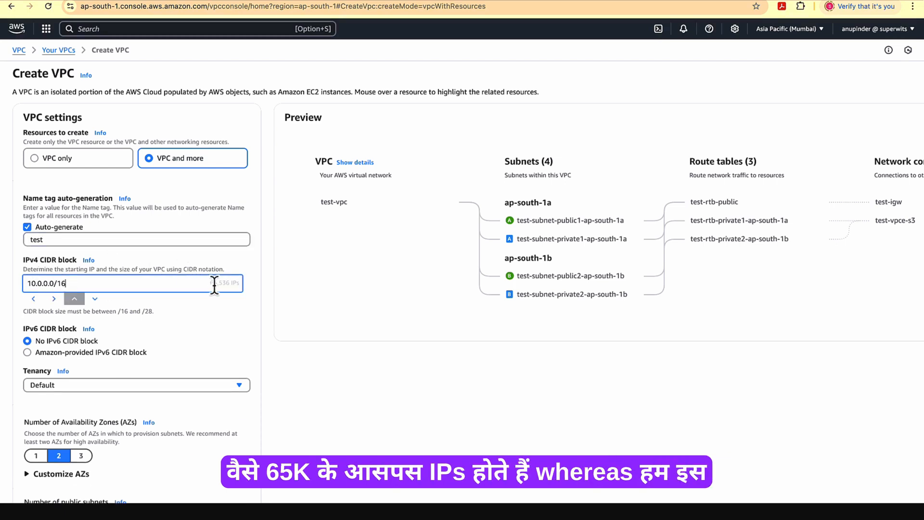
{"action": "key", "text": "BackSpace"}
{"action": "key", "text": "BackSpace"}
{"action": "type", "text": "24"}
{"action": "left_click", "coordinate": [255, 285]}
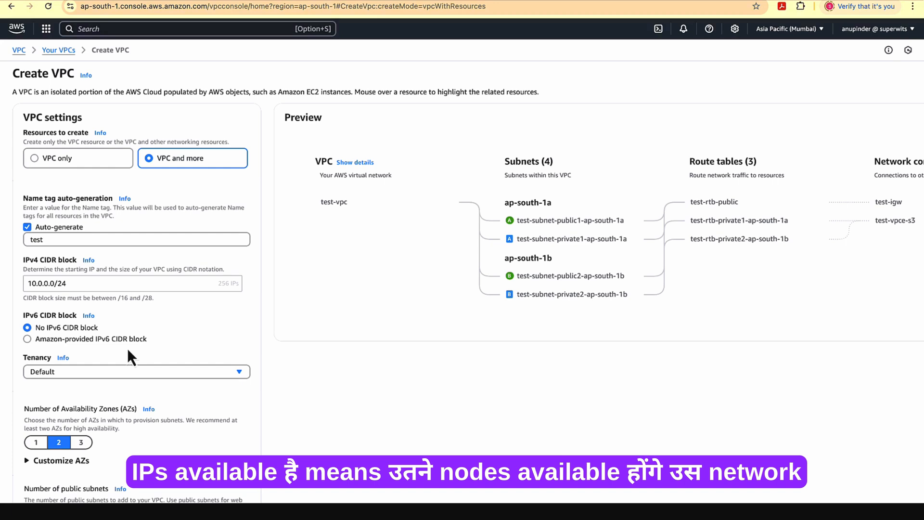
Try the Amazon-provided IPv6 CIDR block, return to No IPv6 CIDR block, and view the tenancy options without changing Default
{"action": "left_click", "coordinate": [28, 339]}
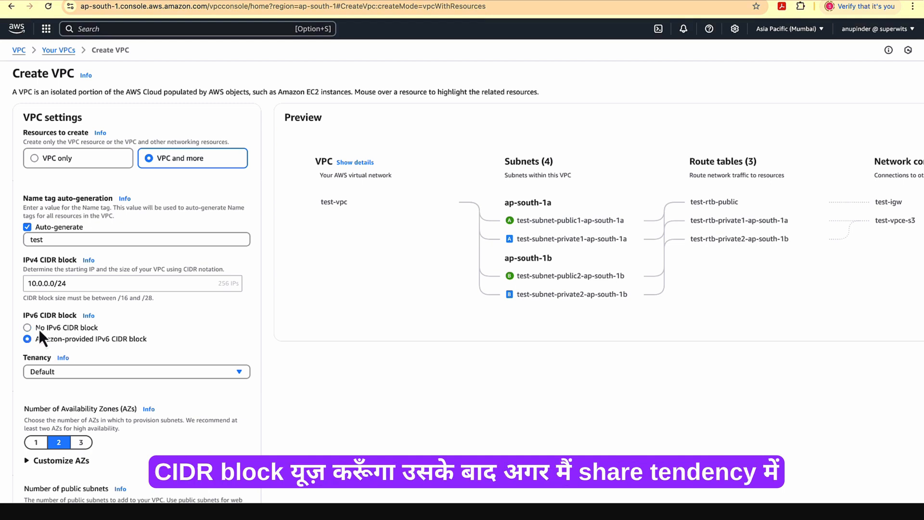
{"action": "left_click", "coordinate": [241, 371]}
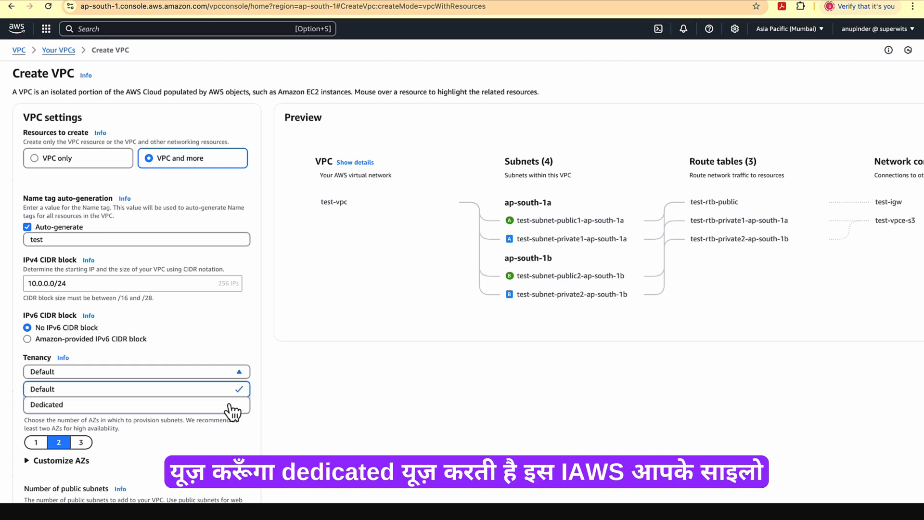
{"action": "left_click", "coordinate": [252, 355]}
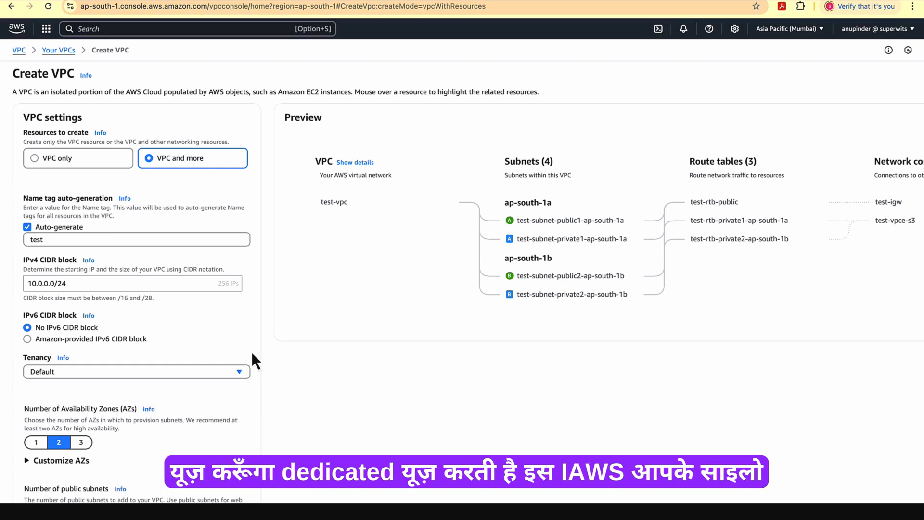
Try the different numbers of availability zones and settle on 1
{"action": "scroll", "coordinate": [221, 418], "scroll_direction": "down", "scroll_amount": 6}
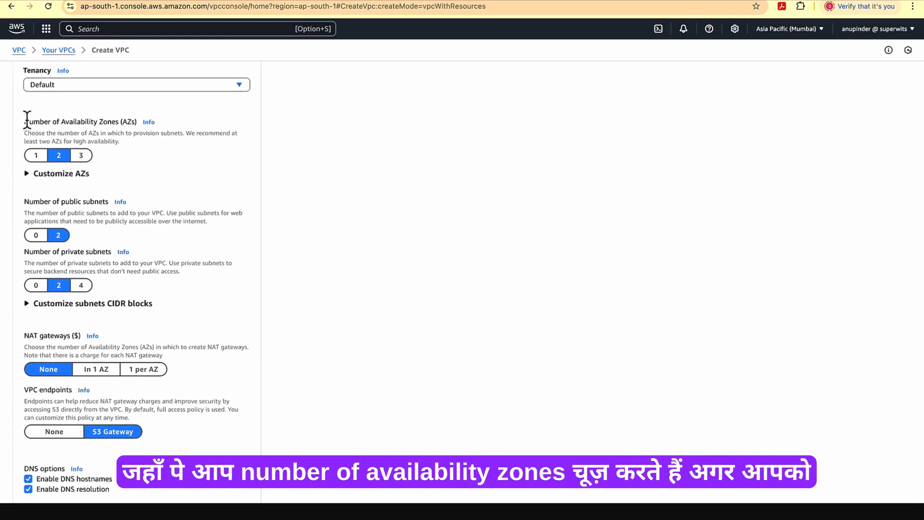
{"action": "left_click_drag", "start_coordinate": [27, 120], "coordinate": [137, 123]}
{"action": "left_click", "coordinate": [126, 130]}
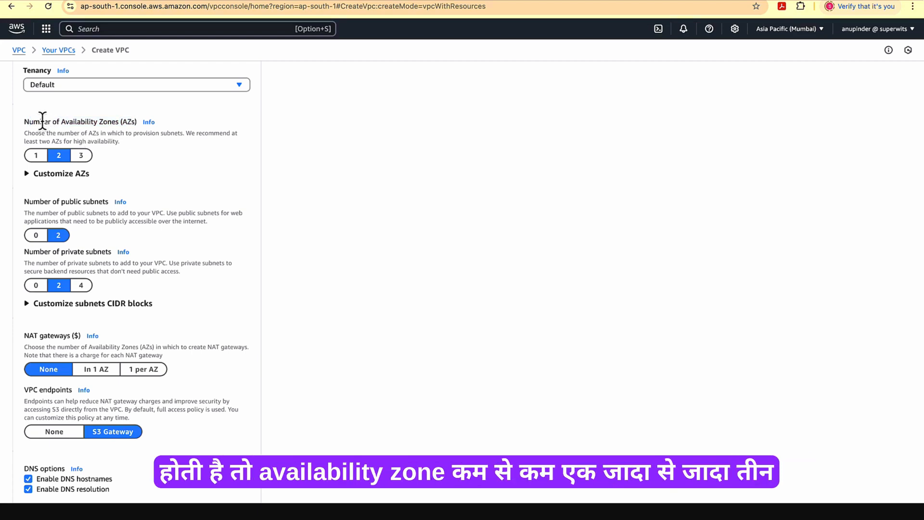
{"action": "left_click_drag", "start_coordinate": [43, 120], "coordinate": [118, 119]}
{"action": "left_click", "coordinate": [58, 155]}
{"action": "left_click", "coordinate": [36, 155]}
{"action": "left_click", "coordinate": [81, 155]}
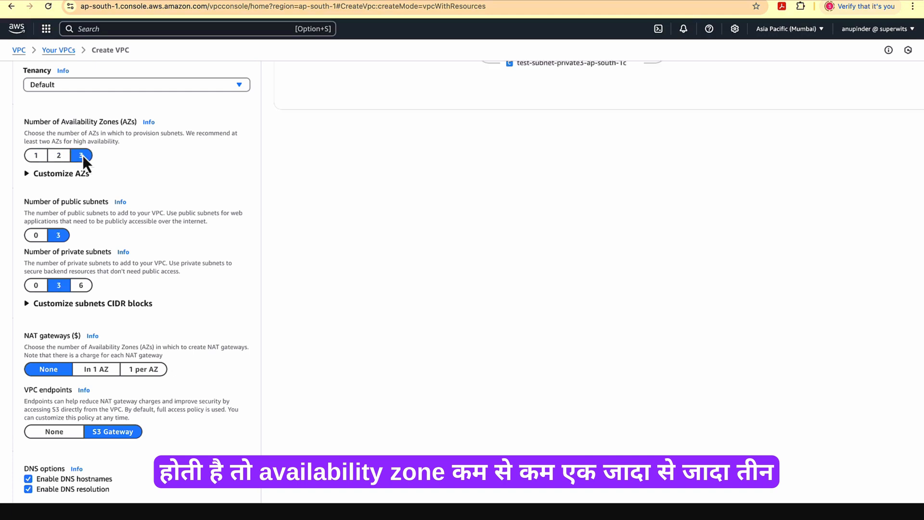
{"action": "left_click", "coordinate": [36, 159]}
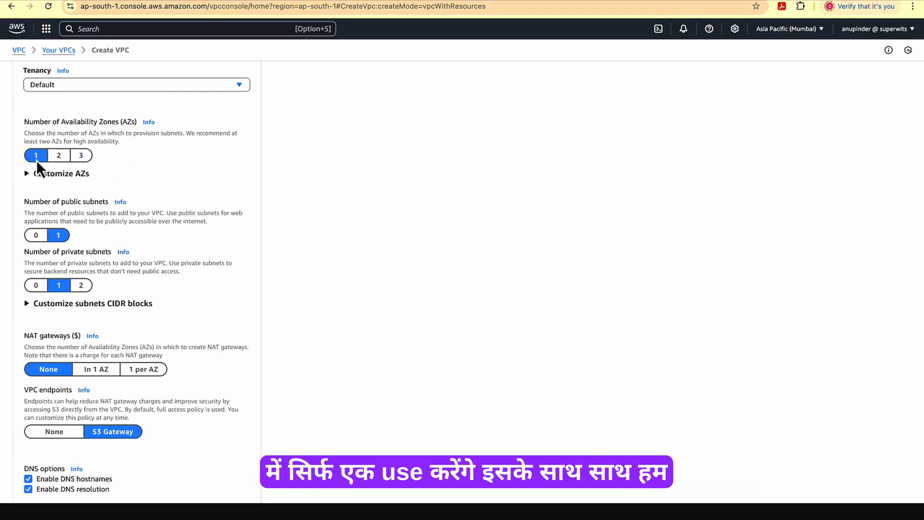
Customize the availability zones and choose ap-south-1b as the first availability zone
{"action": "left_click", "coordinate": [29, 175]}
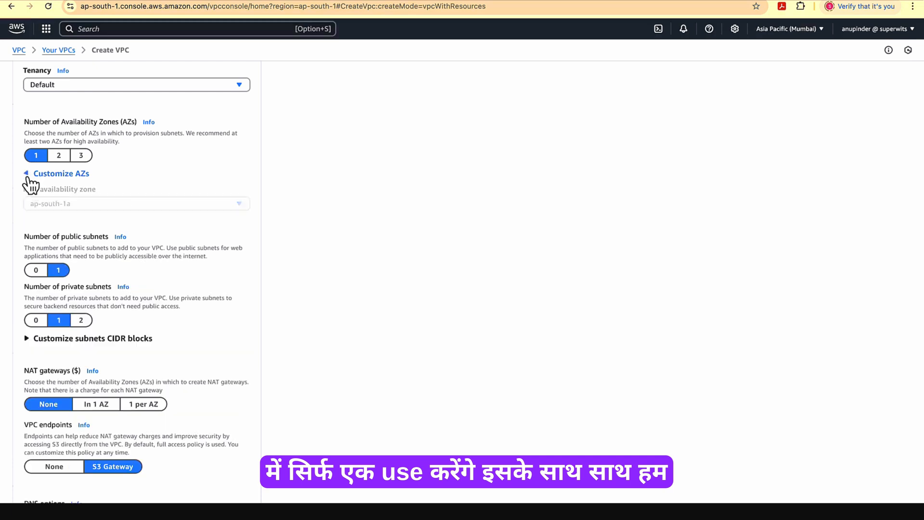
{"action": "left_click", "coordinate": [69, 207]}
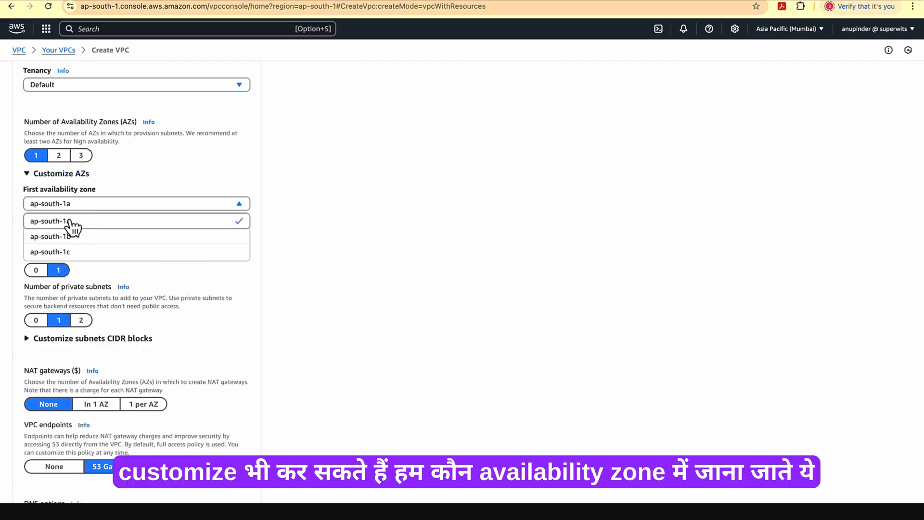
{"action": "left_click", "coordinate": [99, 189]}
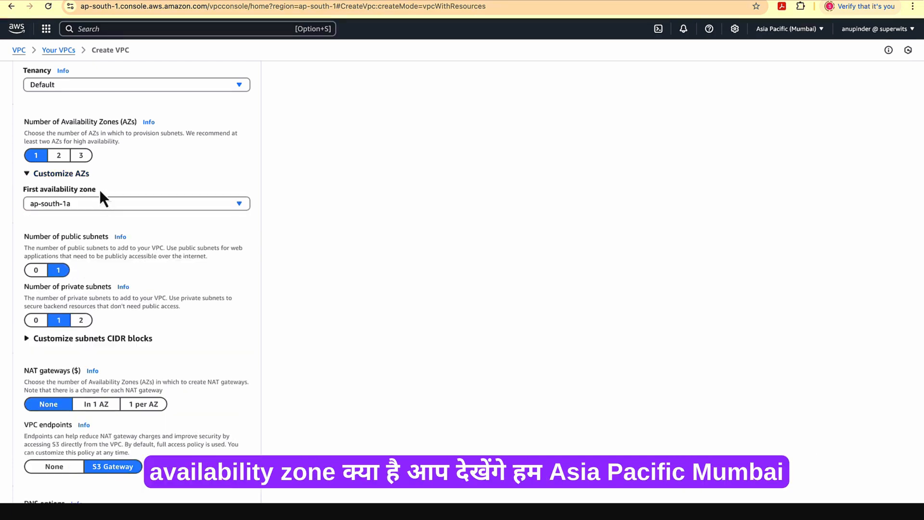
{"action": "left_click", "coordinate": [812, 31]}
{"action": "left_click", "coordinate": [811, 30]}
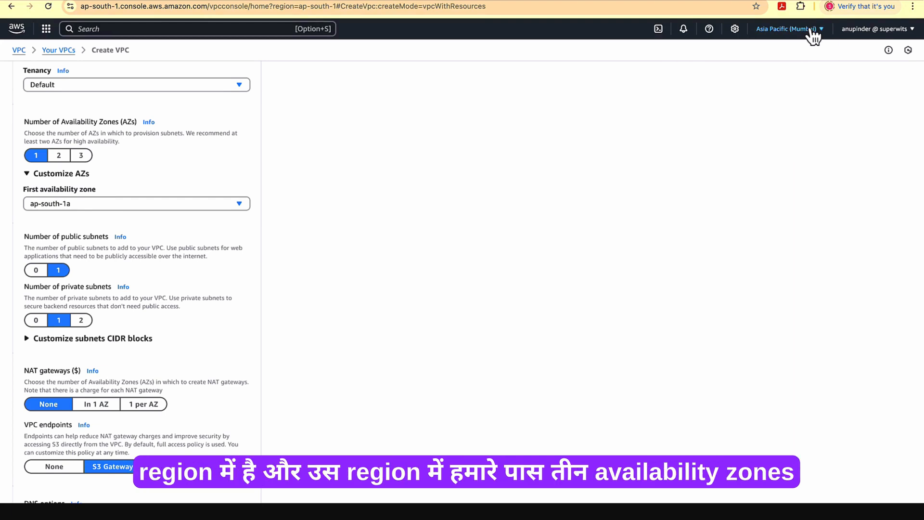
{"action": "left_click", "coordinate": [121, 204]}
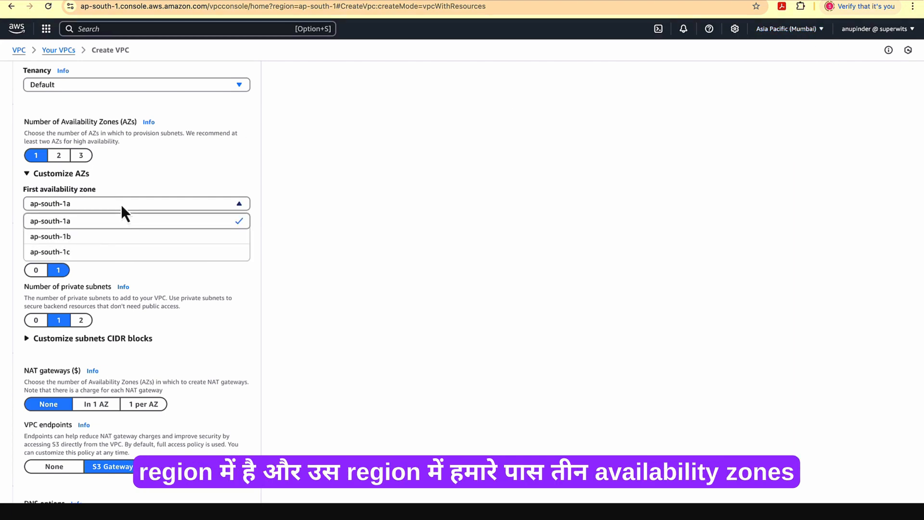
{"action": "left_click", "coordinate": [112, 236]}
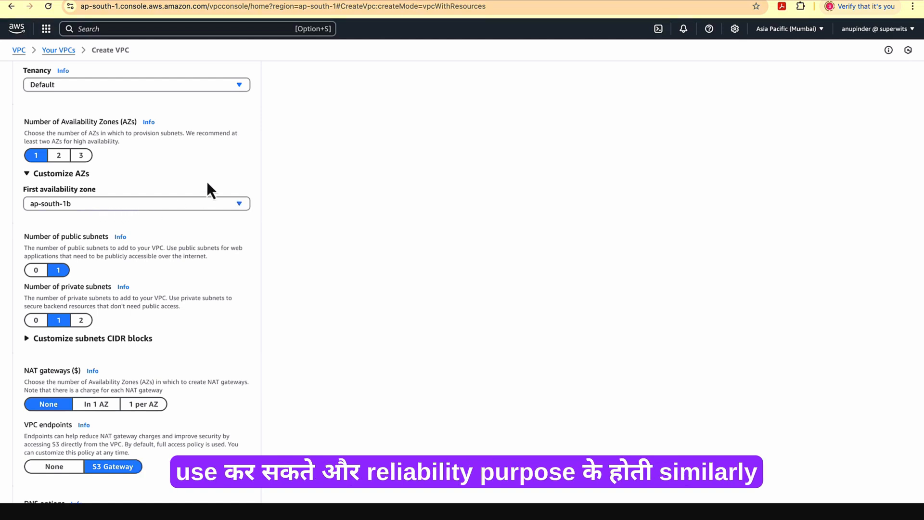
Choose 1 public subnet and 2 private subnets, and expand the subnet CIDR block settings
{"action": "scroll", "coordinate": [163, 233], "scroll_direction": "up", "scroll_amount": 1}
{"action": "scroll", "coordinate": [163, 233], "scroll_direction": "down", "scroll_amount": 1}
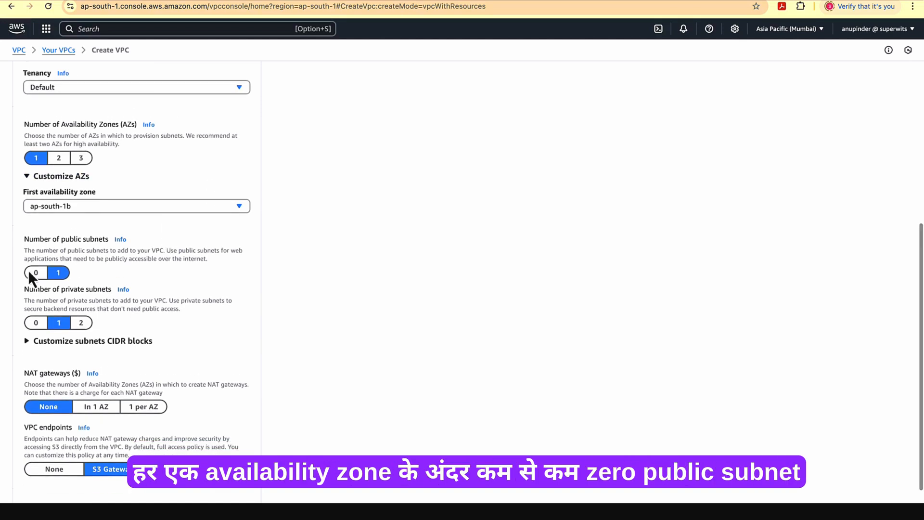
{"action": "left_click", "coordinate": [59, 273]}
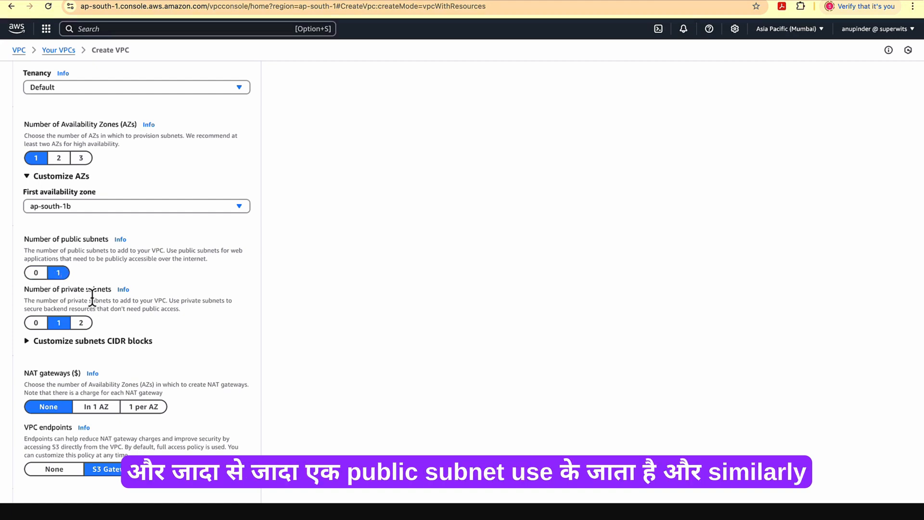
{"action": "scroll", "coordinate": [91, 298], "scroll_direction": "down", "scroll_amount": 4}
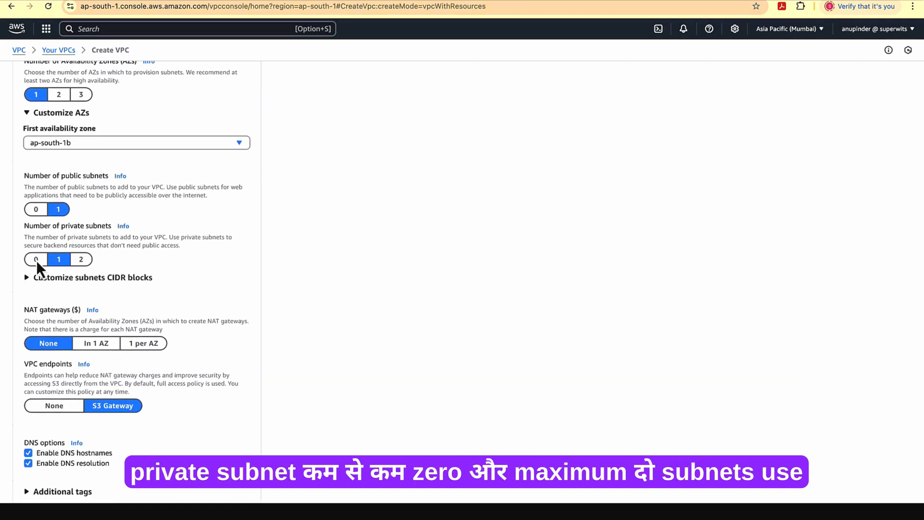
{"action": "left_click", "coordinate": [81, 260]}
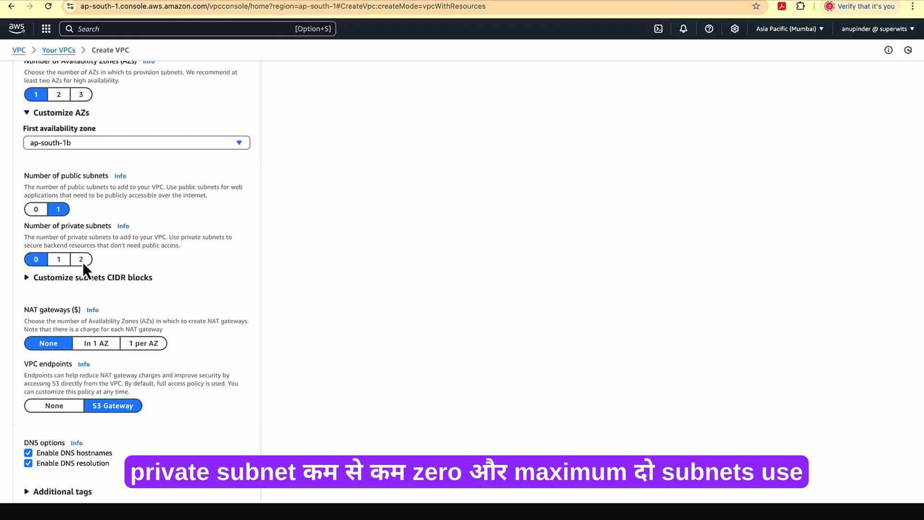
{"action": "left_click", "coordinate": [30, 284]}
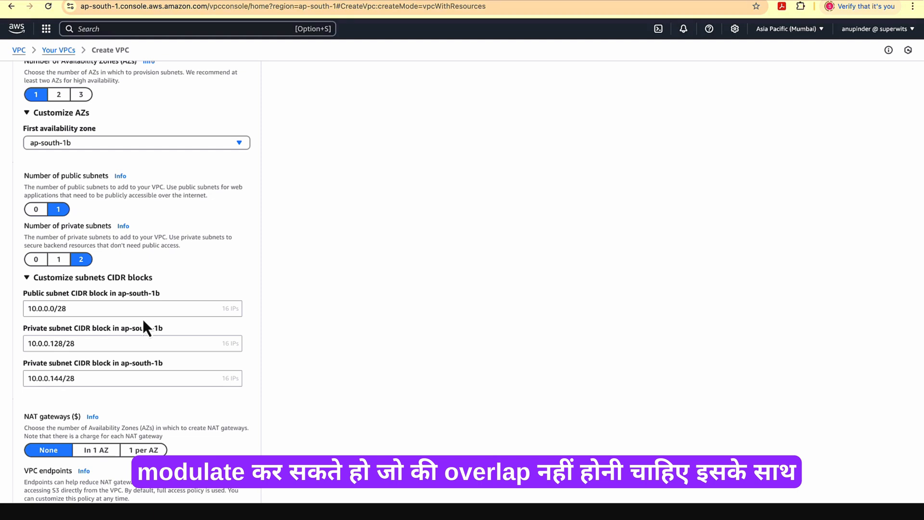
Examine the NAT gateway choices, the VPC endpoints description and the DNS options
{"action": "scroll", "coordinate": [143, 321], "scroll_direction": "down", "scroll_amount": 3}
{"action": "left_click_drag", "start_coordinate": [24, 315], "coordinate": [73, 314]}
{"action": "left_click", "coordinate": [74, 313]}
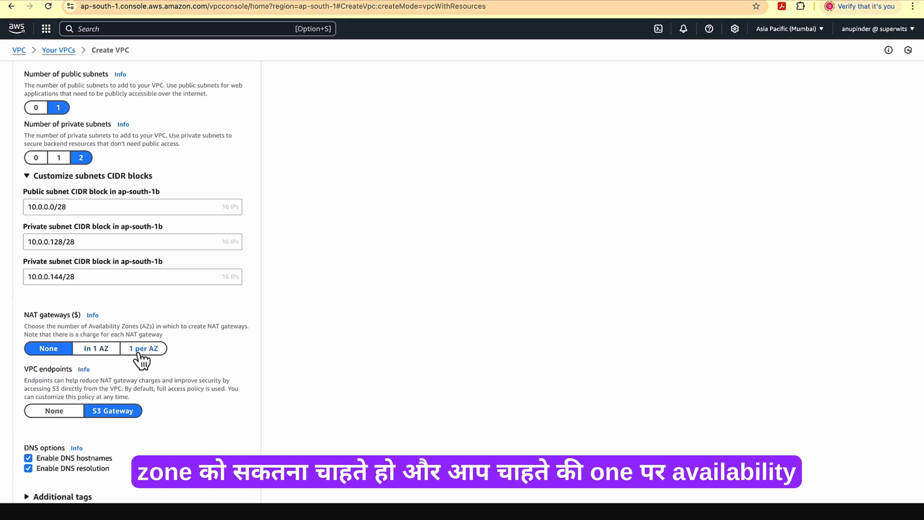
{"action": "left_click_drag", "start_coordinate": [40, 371], "coordinate": [57, 390]}
{"action": "left_click", "coordinate": [56, 390]}
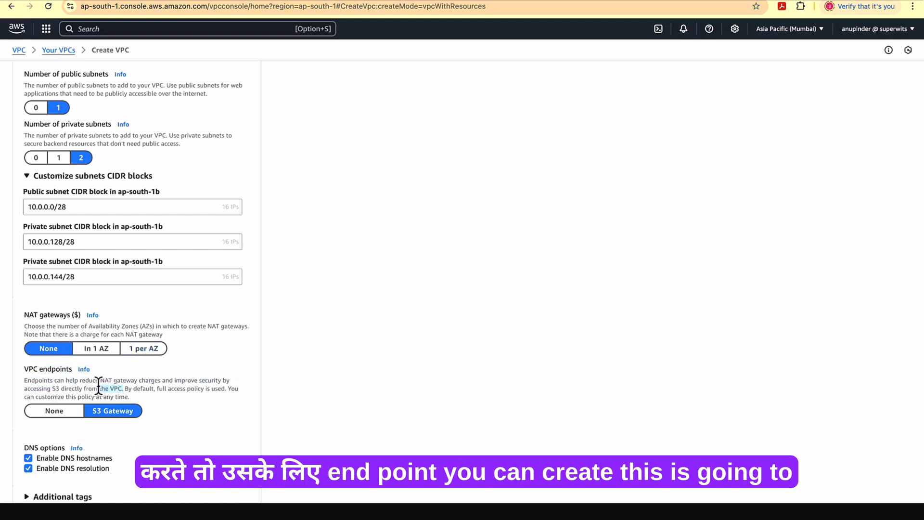
{"action": "left_click_drag", "start_coordinate": [131, 397], "coordinate": [117, 388]}
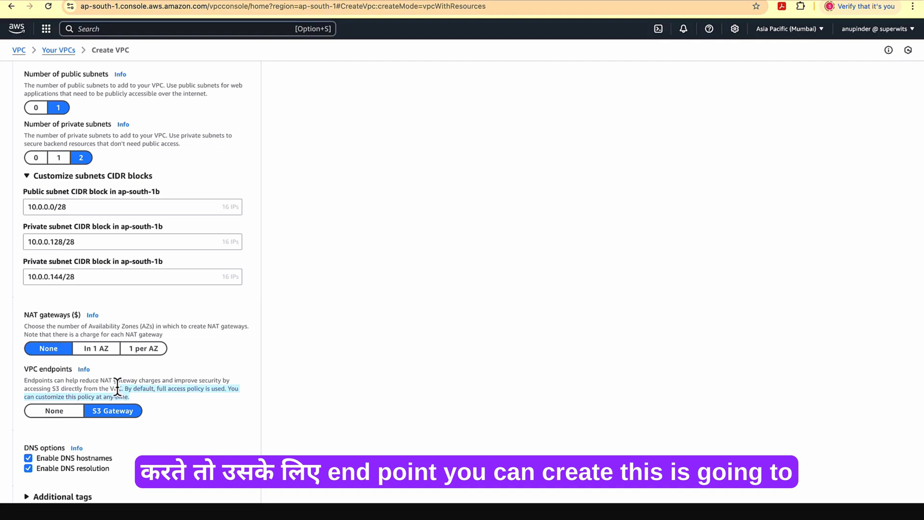
{"action": "left_click", "coordinate": [117, 387]}
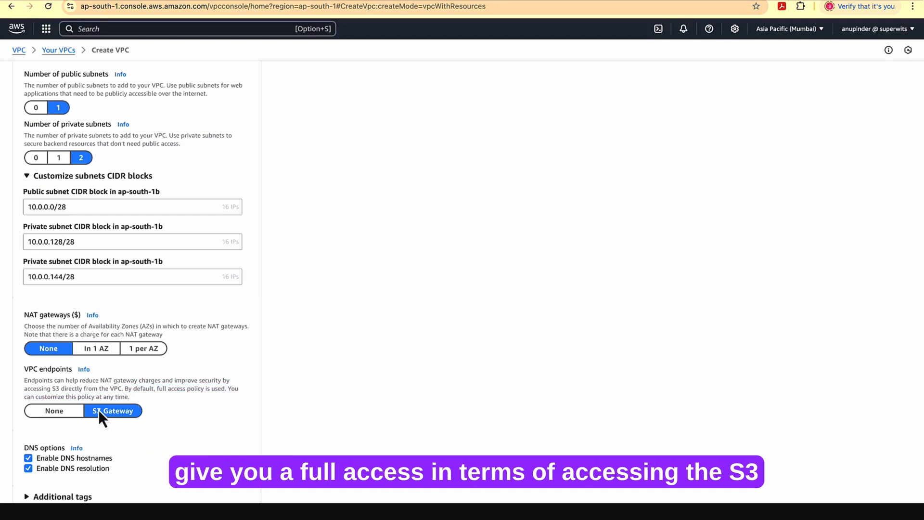
{"action": "scroll", "coordinate": [139, 424], "scroll_direction": "down", "scroll_amount": 1}
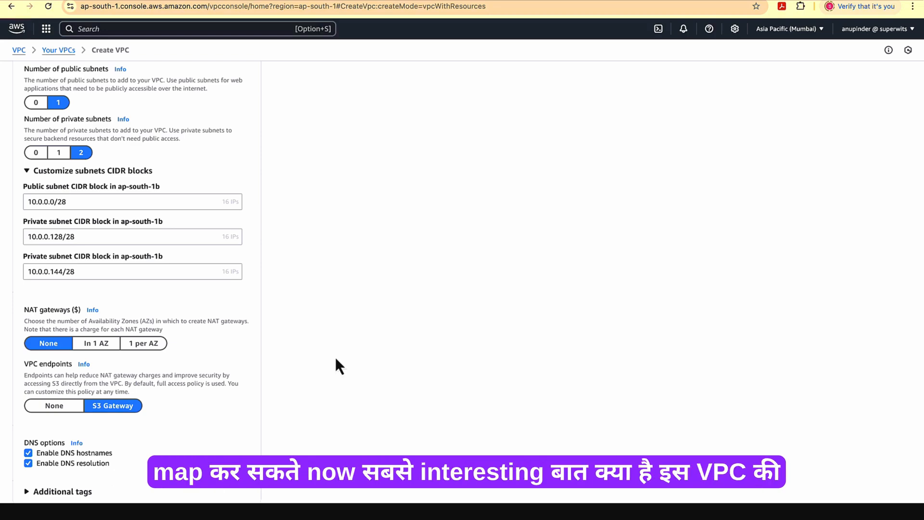
Compare the preview's subnets, route tables and network connections with the configured availability zone and subnet counts
{"action": "scroll", "coordinate": [255, 243], "scroll_direction": "up", "scroll_amount": 2}
{"action": "scroll", "coordinate": [256, 243], "scroll_direction": "up", "scroll_amount": 7}
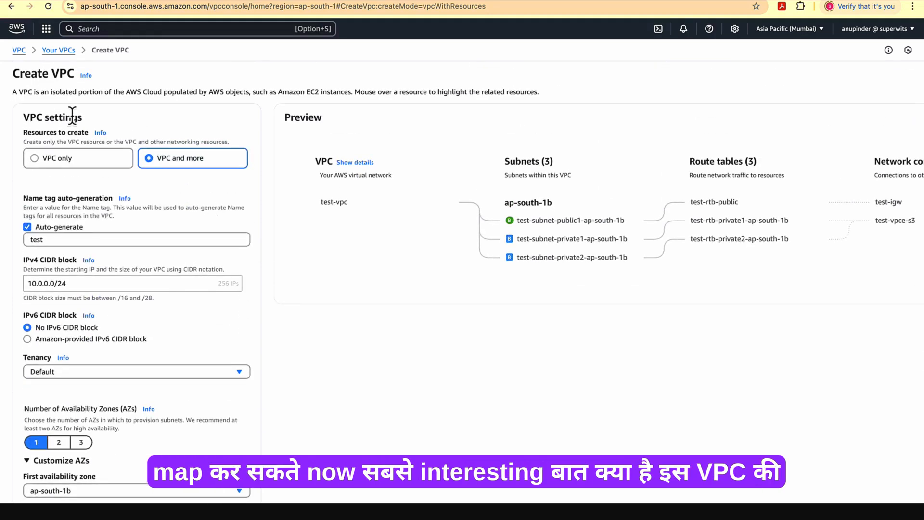
{"action": "scroll", "coordinate": [416, 264], "scroll_direction": "right", "scroll_amount": 5}
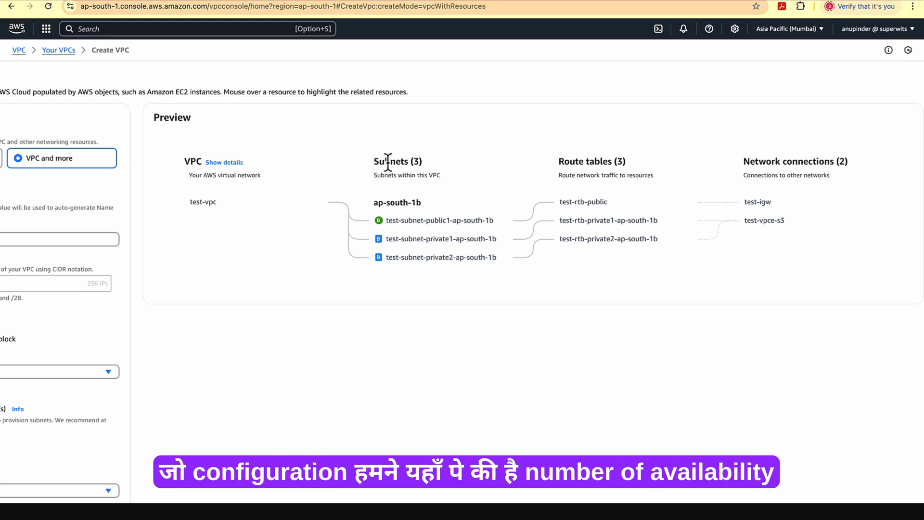
{"action": "scroll", "coordinate": [84, 287], "scroll_direction": "left", "scroll_amount": 1}
{"action": "scroll", "coordinate": [84, 287], "scroll_direction": "left", "scroll_amount": 5}
{"action": "scroll", "coordinate": [59, 424], "scroll_direction": "down", "scroll_amount": 4}
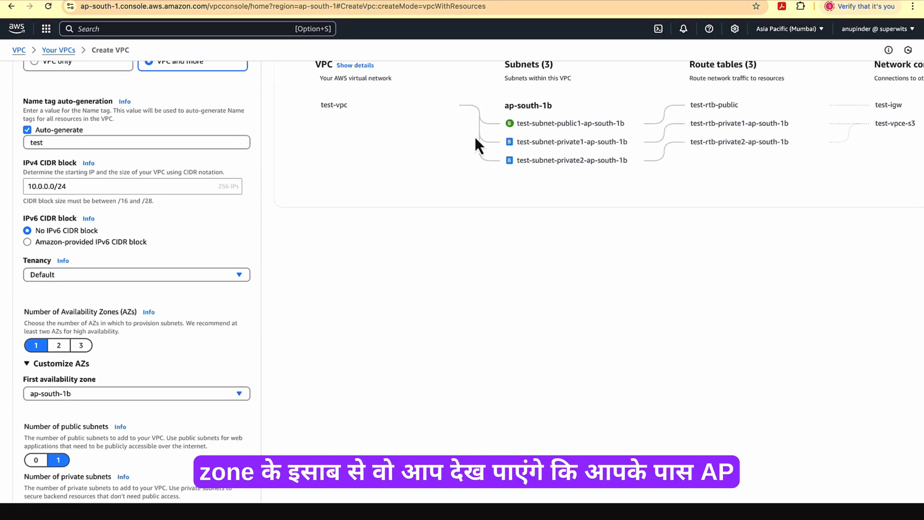
{"action": "scroll", "coordinate": [475, 138], "scroll_direction": "up", "scroll_amount": 1}
{"action": "scroll", "coordinate": [475, 138], "scroll_direction": "right", "scroll_amount": 3}
{"action": "left_click_drag", "start_coordinate": [427, 142], "coordinate": [502, 141]}
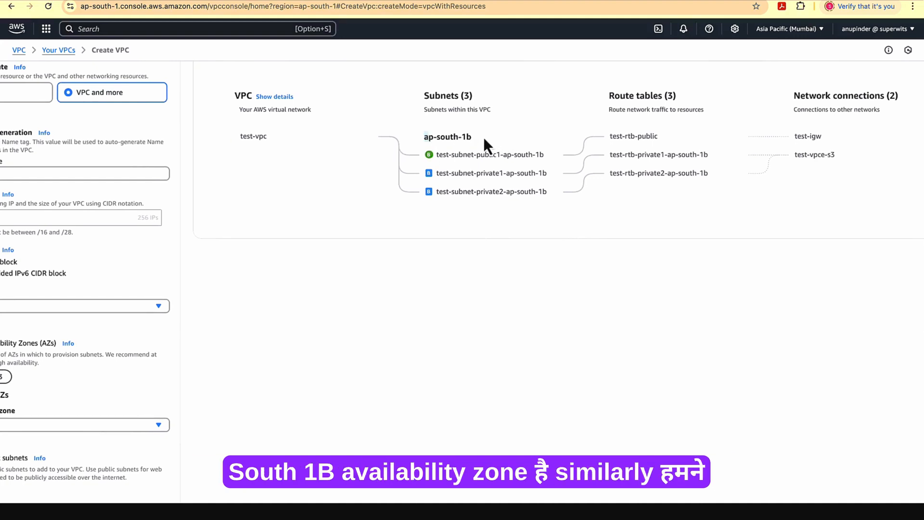
{"action": "scroll", "coordinate": [394, 192], "scroll_direction": "left", "scroll_amount": 3}
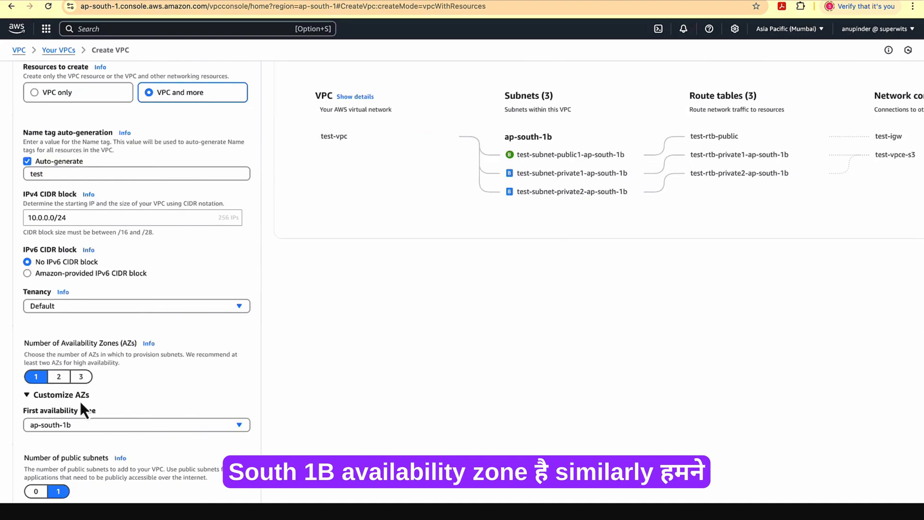
{"action": "scroll", "coordinate": [52, 428], "scroll_direction": "down", "scroll_amount": 3}
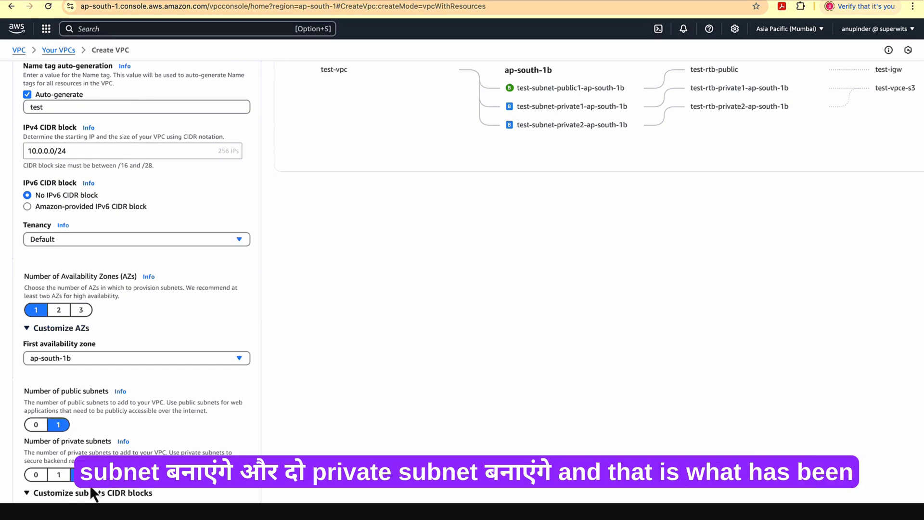
{"action": "scroll", "coordinate": [357, 231], "scroll_direction": "up", "scroll_amount": 5}
{"action": "scroll", "coordinate": [408, 210], "scroll_direction": "right", "scroll_amount": 3}
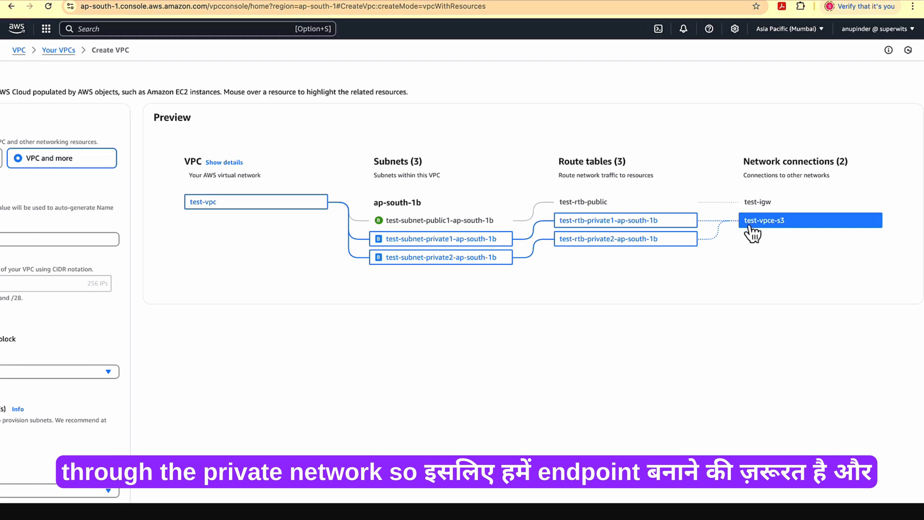
Set the NAT gateways to In 1 AZ and check how the preview connects the private route tables to it
{"action": "scroll", "coordinate": [175, 420], "scroll_direction": "left", "scroll_amount": 3}
{"action": "scroll", "coordinate": [175, 421], "scroll_direction": "down", "scroll_amount": 9}
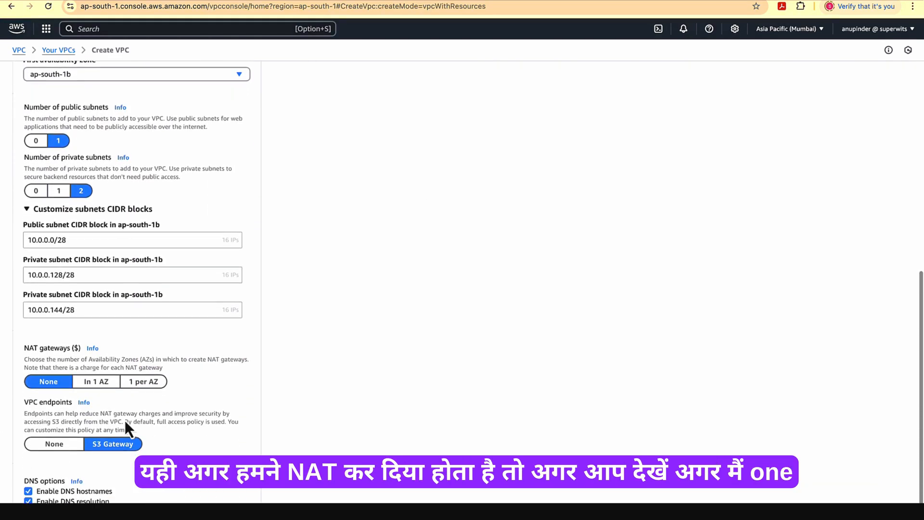
{"action": "left_click", "coordinate": [98, 382]}
{"action": "scroll", "coordinate": [371, 353], "scroll_direction": "up", "scroll_amount": 10}
{"action": "scroll", "coordinate": [818, 238], "scroll_direction": "right", "scroll_amount": 3}
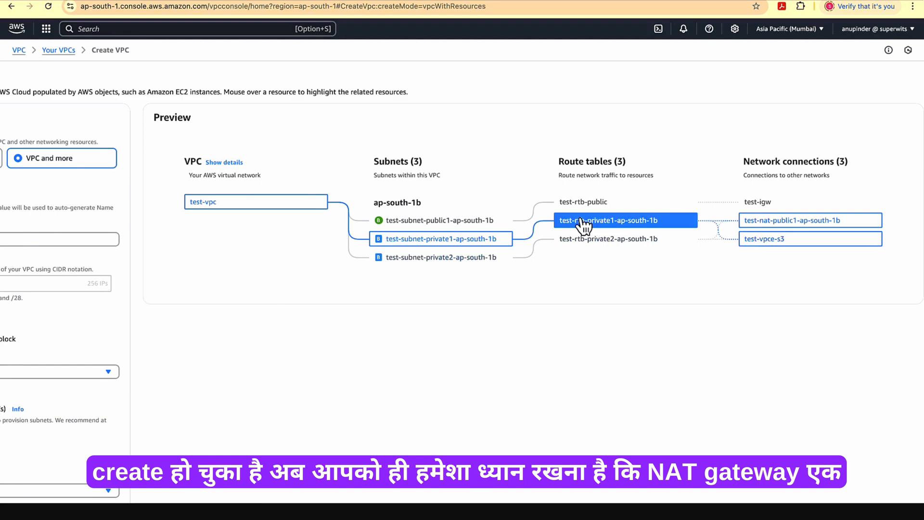
Set the NAT gateways back to None and check the network connections in the preview
{"action": "scroll", "coordinate": [584, 223], "scroll_direction": "left", "scroll_amount": 3}
{"action": "scroll", "coordinate": [124, 382], "scroll_direction": "down", "scroll_amount": 10}
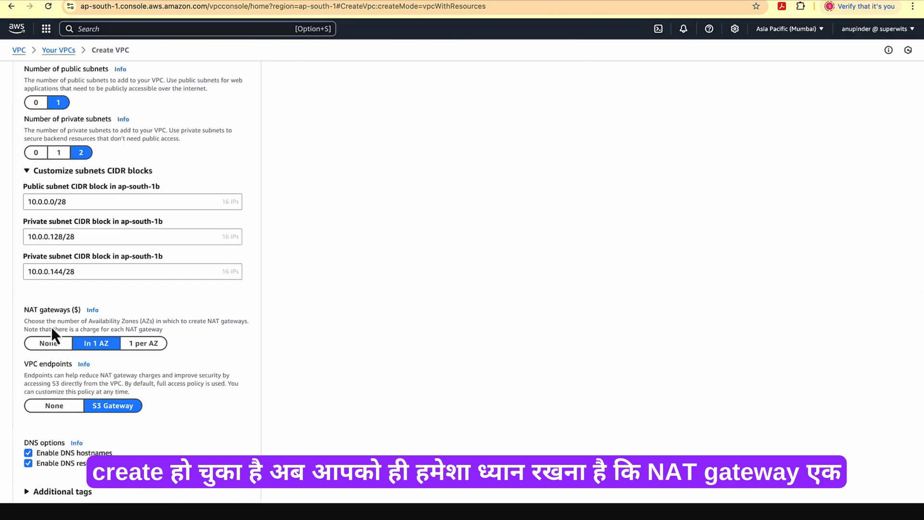
{"action": "left_click", "coordinate": [60, 344]}
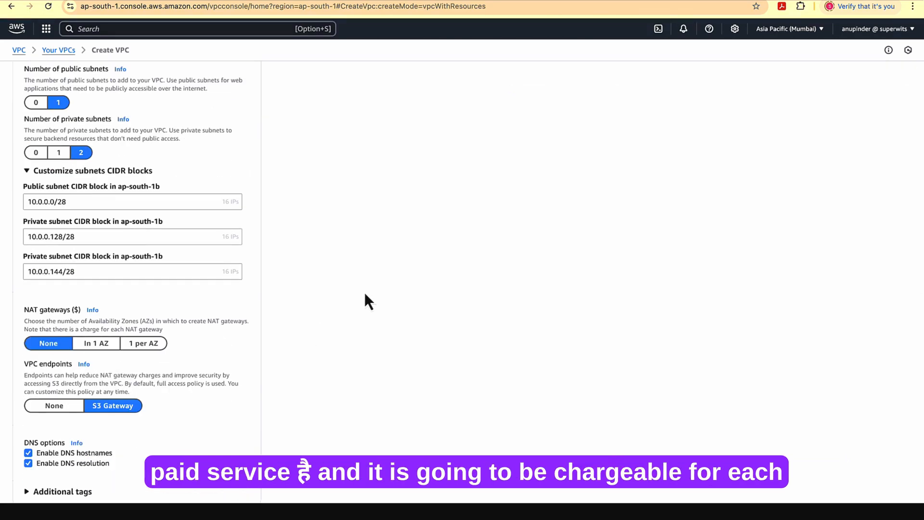
{"action": "scroll", "coordinate": [365, 301], "scroll_direction": "right", "scroll_amount": 3}
{"action": "scroll", "coordinate": [364, 302], "scroll_direction": "up", "scroll_amount": 10}
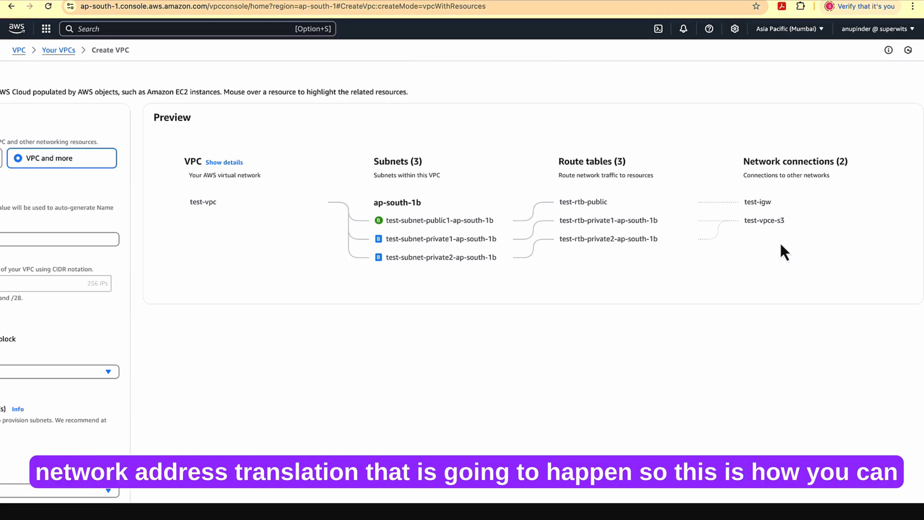
Create the VPC with its configured subnets, route tables and S3 gateway endpoint
{"action": "scroll", "coordinate": [345, 277], "scroll_direction": "left", "scroll_amount": 3}
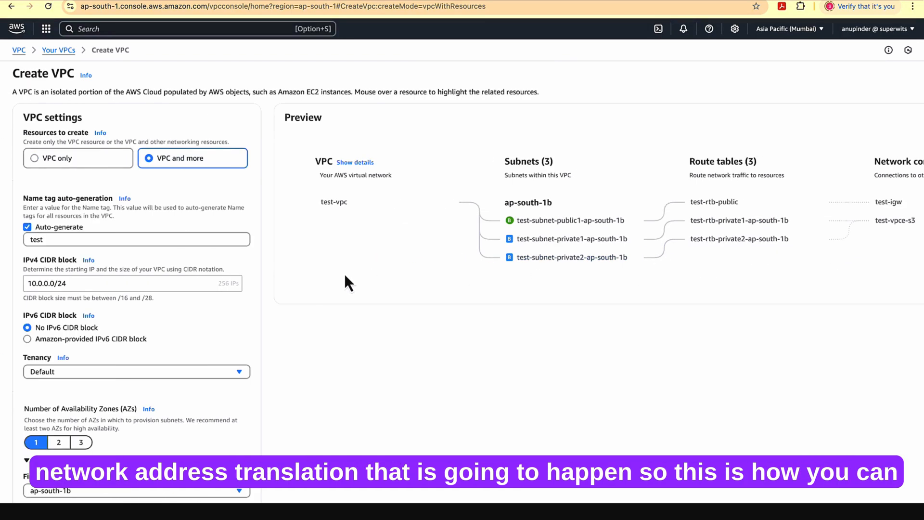
{"action": "scroll", "coordinate": [264, 321], "scroll_direction": "down", "scroll_amount": 10}
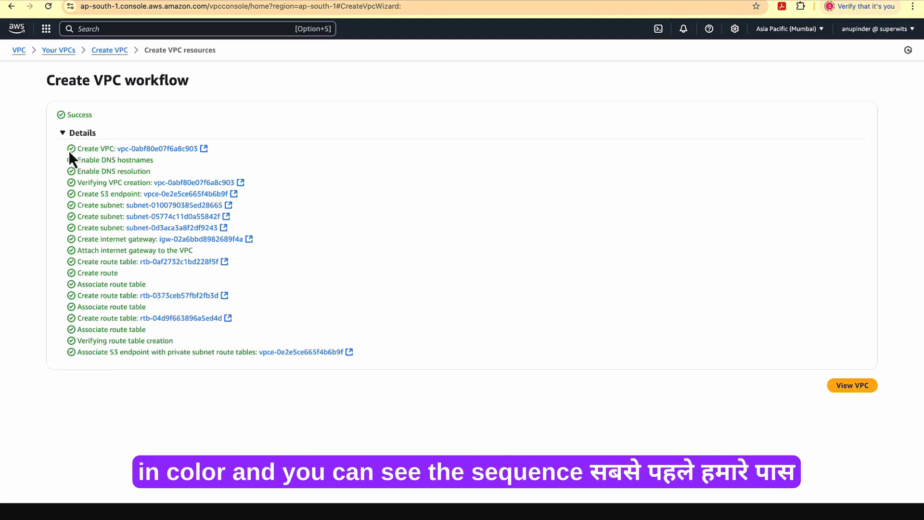
Review the creation workflow's sequence, from the VPC and DNS options through the subnets, internet gateway, route tables and S3 endpoint association
{"action": "left_click_drag", "start_coordinate": [68, 152], "coordinate": [190, 350]}
{"action": "left_click", "coordinate": [191, 350]}
{"action": "left_click_drag", "start_coordinate": [101, 161], "coordinate": [139, 182]}
{"action": "left_click", "coordinate": [128, 168]}
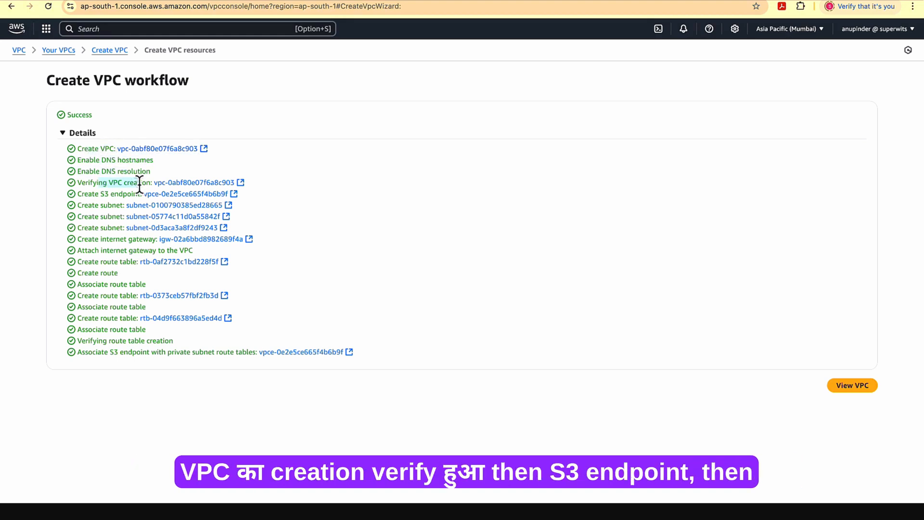
{"action": "left_click_drag", "start_coordinate": [88, 196], "coordinate": [115, 238]}
{"action": "left_click", "coordinate": [95, 203]}
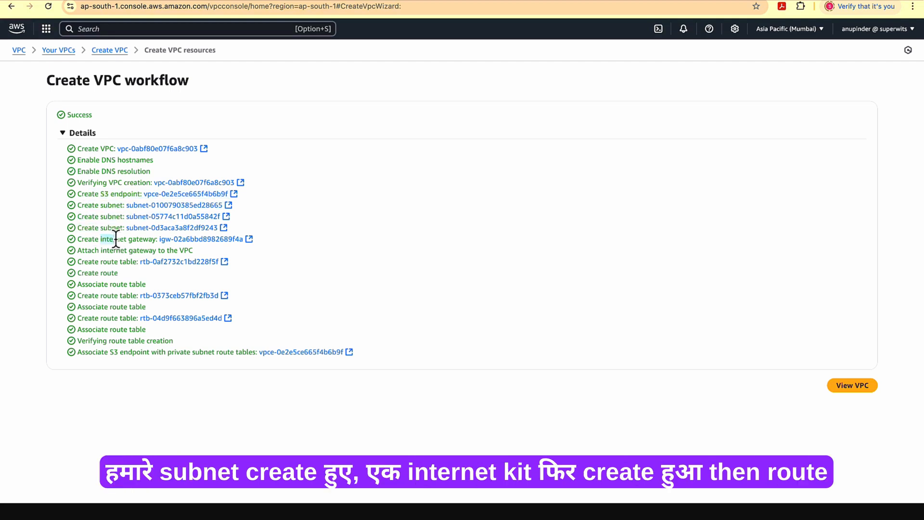
{"action": "left_click", "coordinate": [116, 239]}
{"action": "left_click", "coordinate": [108, 292]}
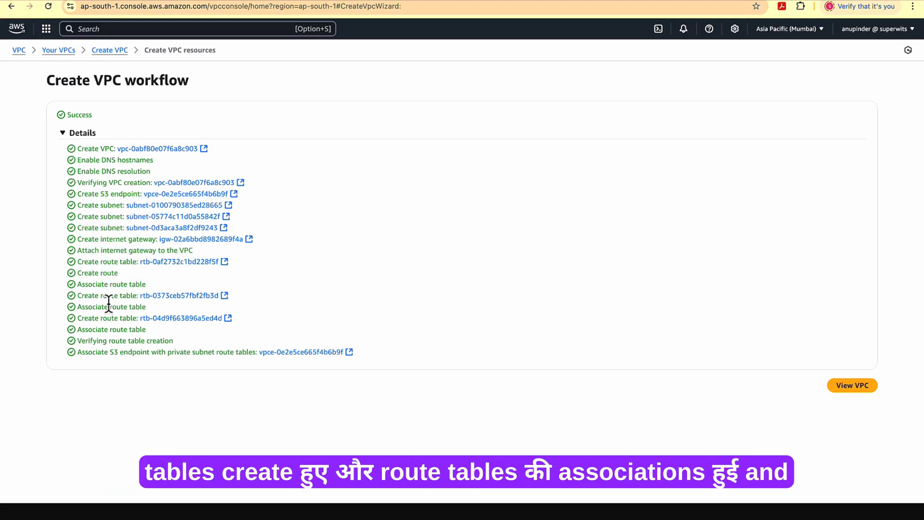
{"action": "left_click_drag", "start_coordinate": [93, 307], "coordinate": [186, 364]}
{"action": "left_click", "coordinate": [107, 327]}
{"action": "left_click", "coordinate": [202, 370]}
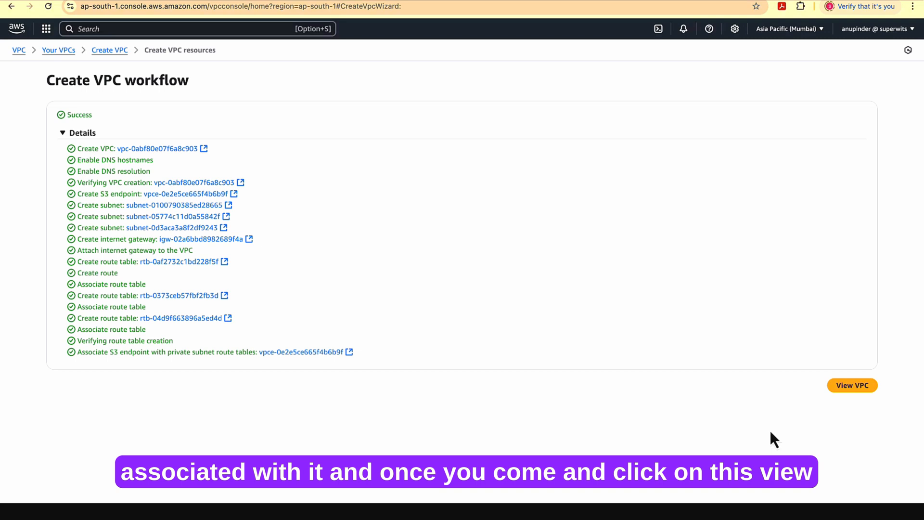
Open the newly created VPC's details page and check its name in the heading
{"action": "left_click", "coordinate": [855, 389]}
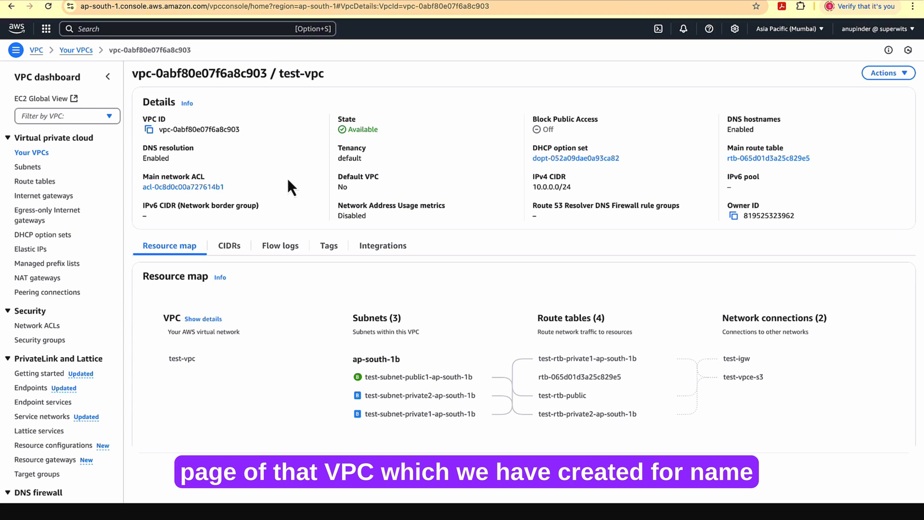
{"action": "left_click_drag", "start_coordinate": [279, 75], "coordinate": [315, 77]}
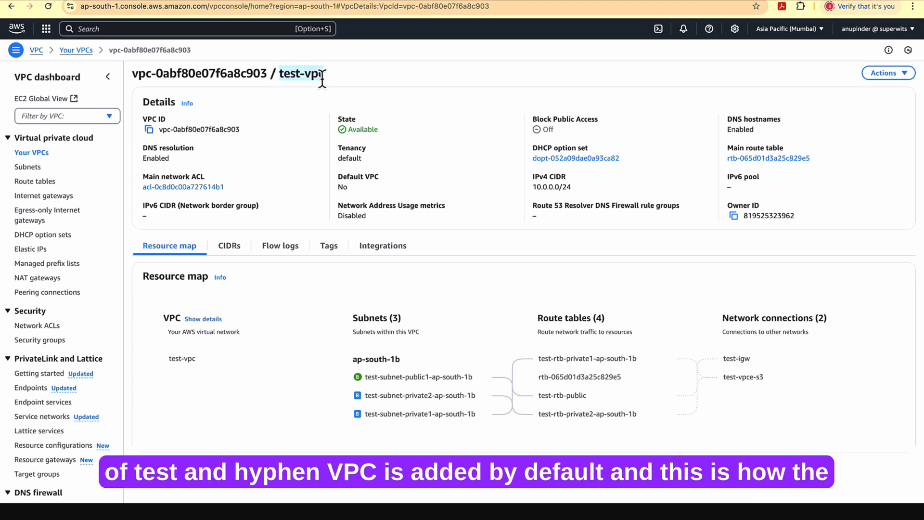